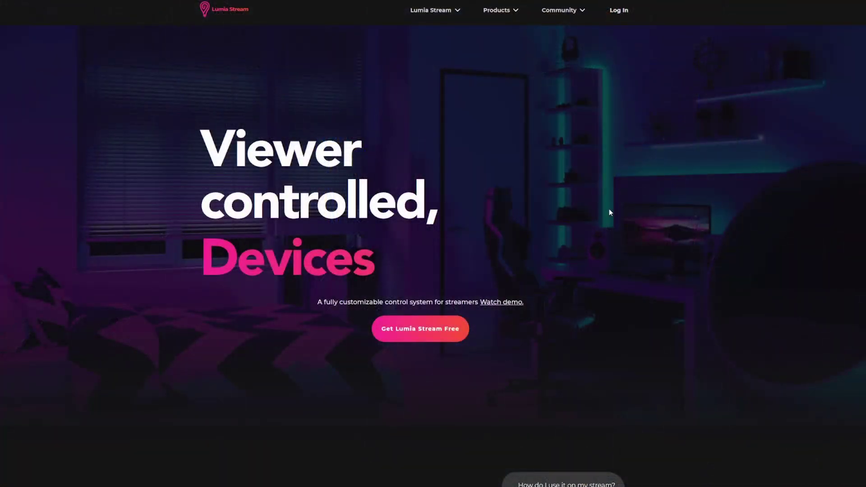
Scroll to the DaVinci Resolve video and expand its description showing the LED channel and Govee links
scroll(608, 211, "down", 5)
scroll(612, 215, "down", 5)
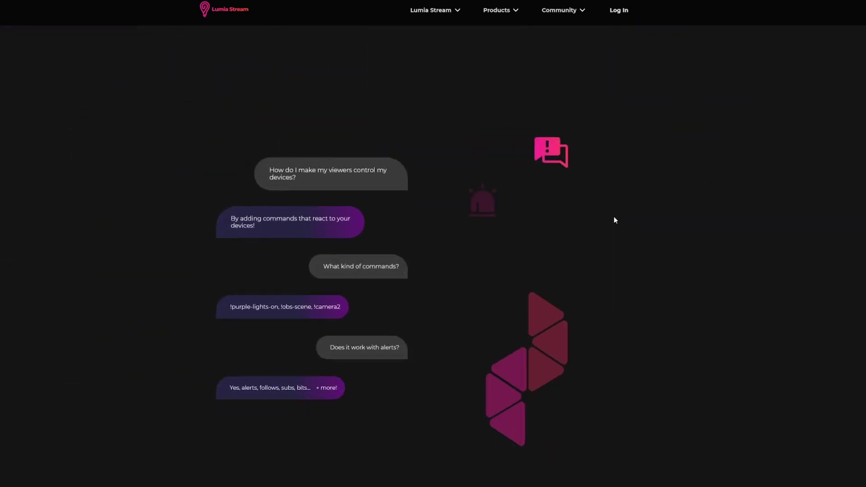
scroll(615, 224, "down", 15)
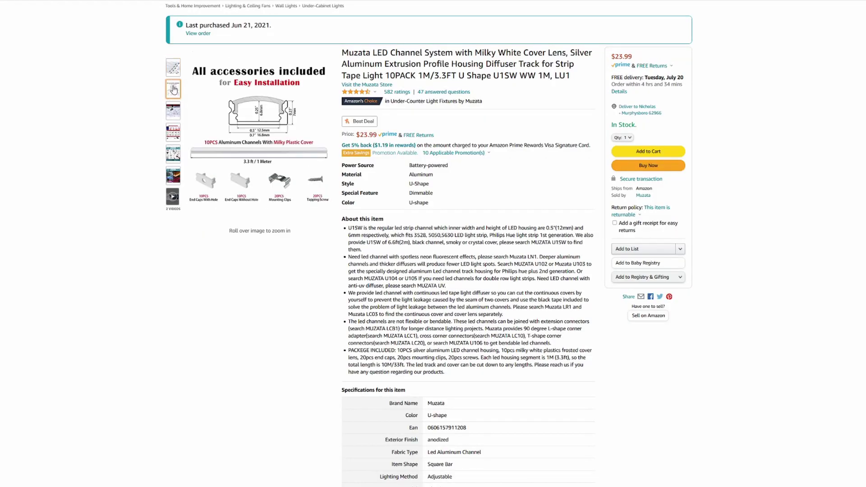
mouse_move(173, 132)
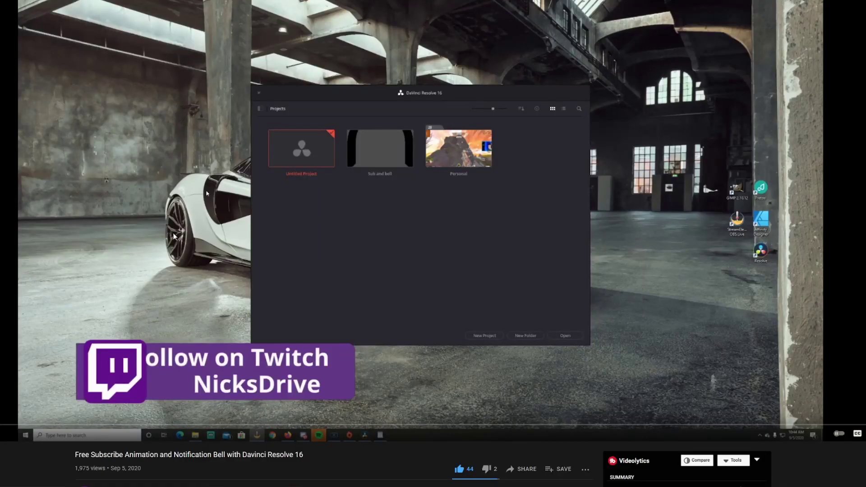
scroll(362, 218, "down", 5)
left_click(128, 297)
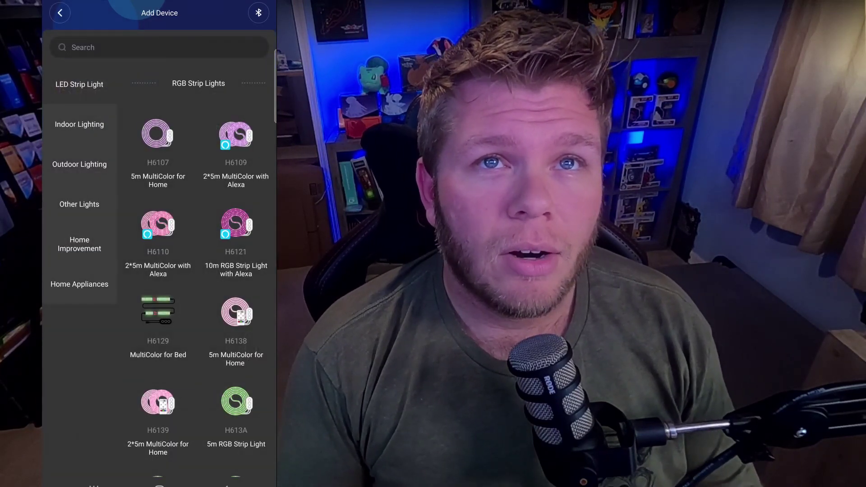
Search the Govee catalogue for the H6159 strip and name the new device 'stream room'
left_click(159, 46)
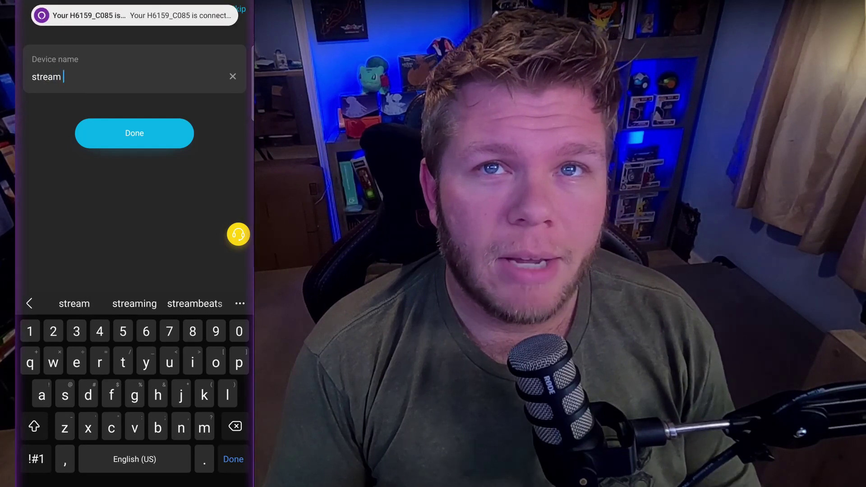
type("room")
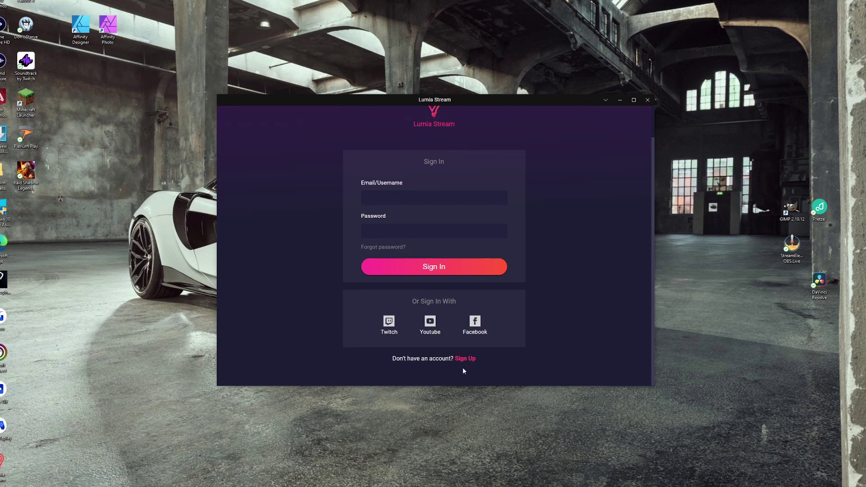
Sign in with Twitch, choose 'No thanks, maybe later', and go from the dashboard to Connections
left_click(390, 326)
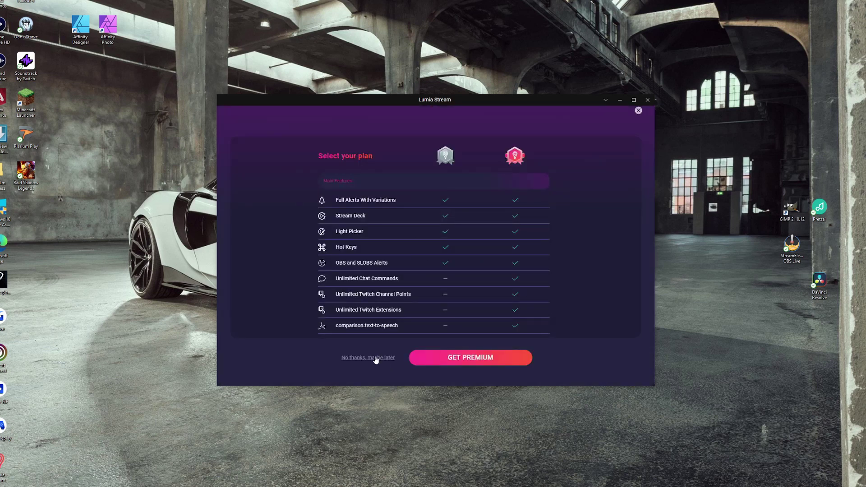
left_click(355, 359)
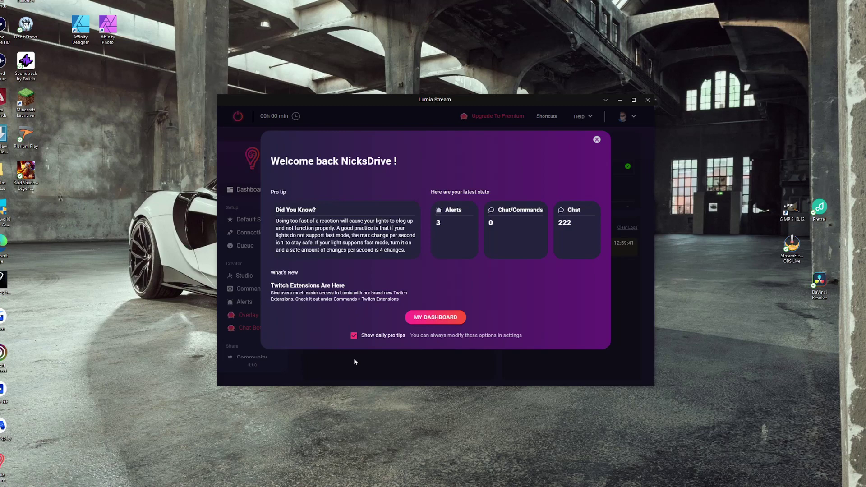
left_click(436, 318)
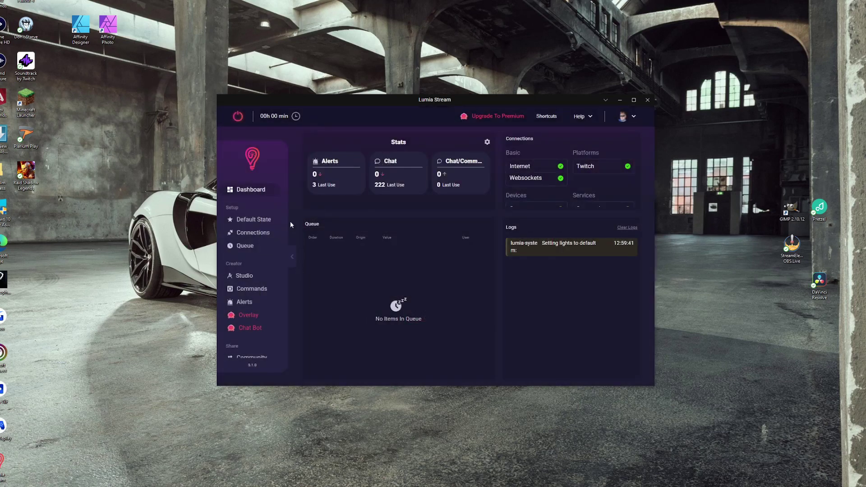
left_click(253, 233)
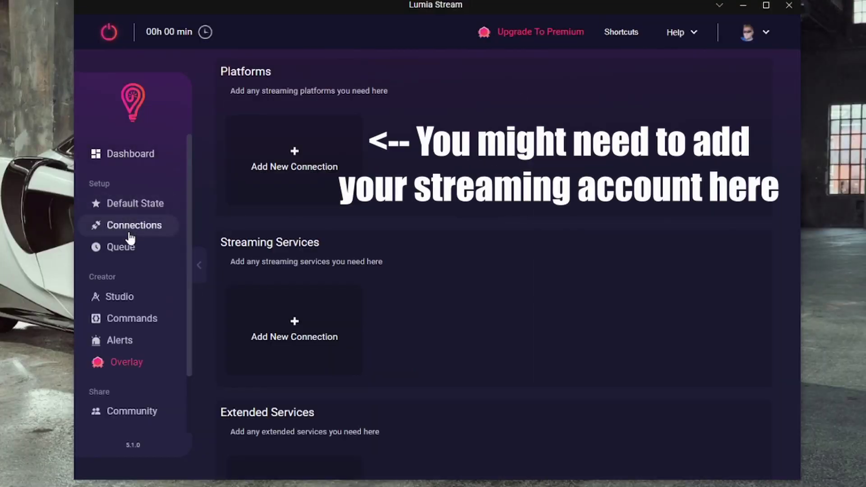
Add Twitch as a platform connection and approve its permissions
left_click(293, 155)
left_click(325, 170)
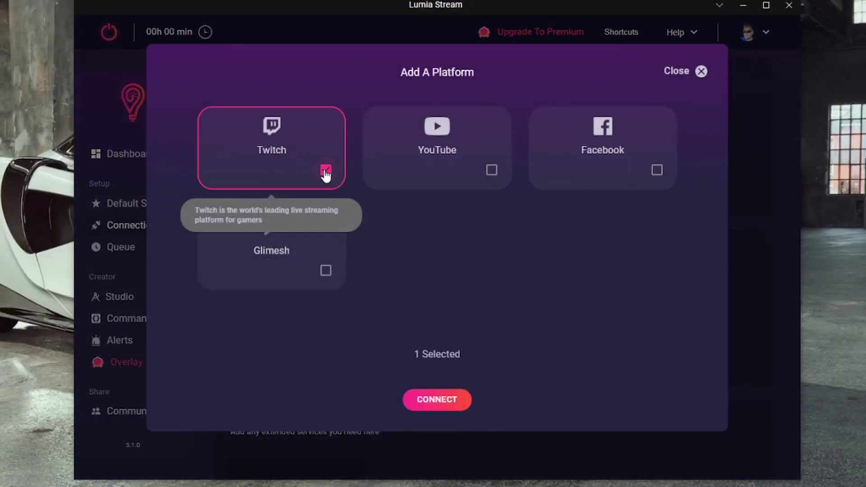
left_click(441, 401)
left_click(440, 363)
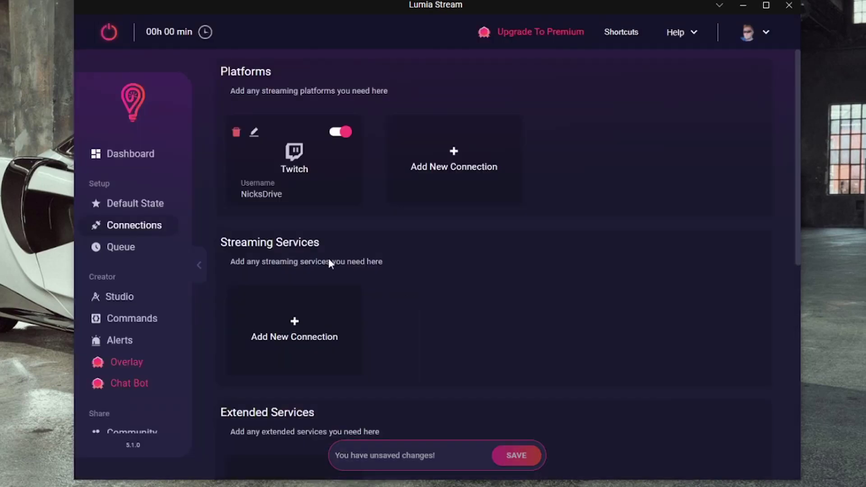
Add Streamelements as a streaming service and log in to it through Twitch
left_click(290, 323)
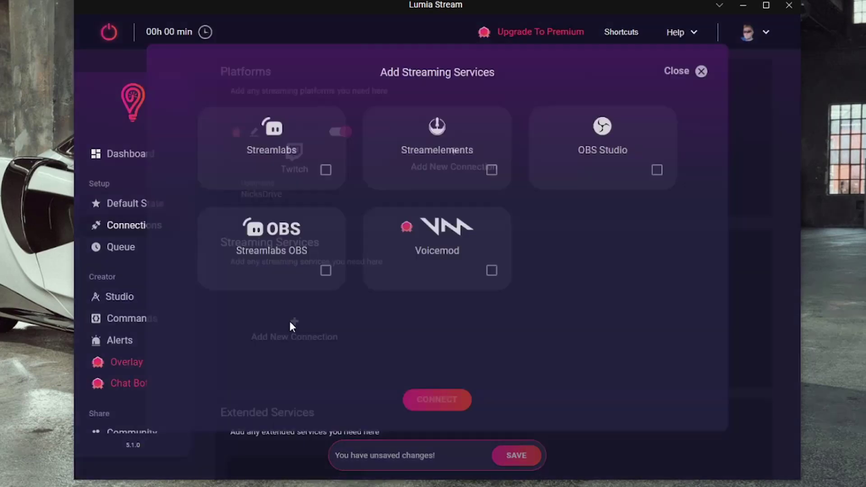
left_click(491, 171)
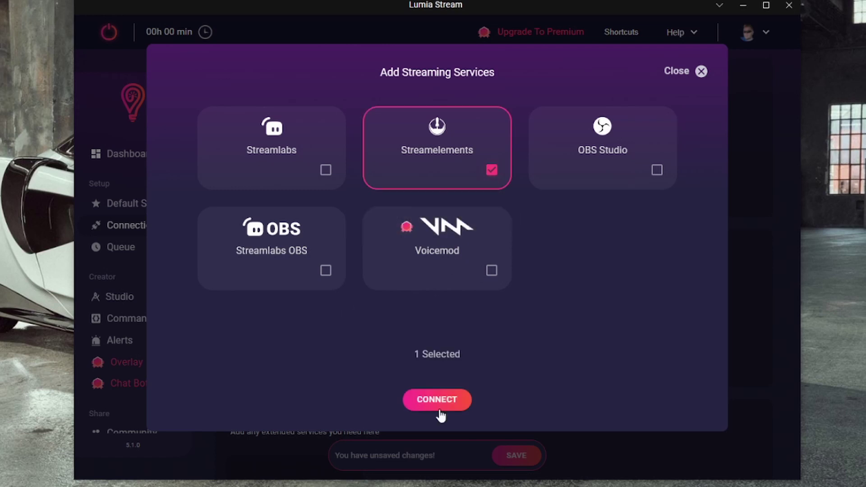
left_click(436, 399)
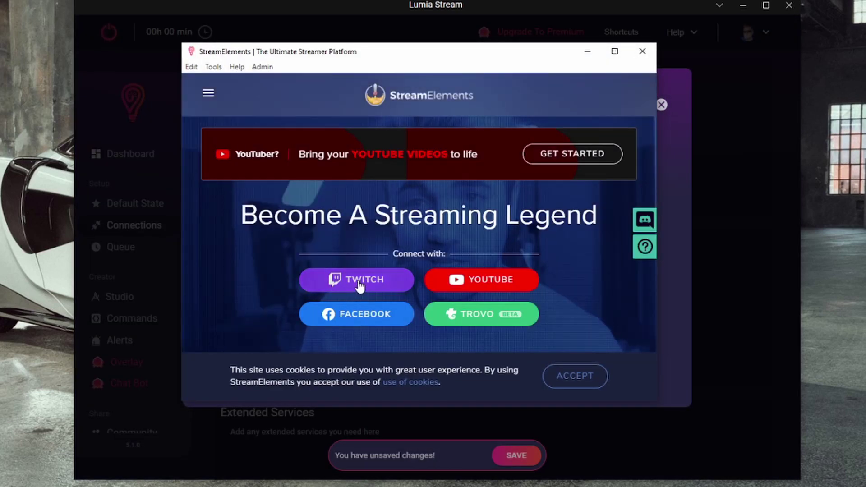
left_click(358, 280)
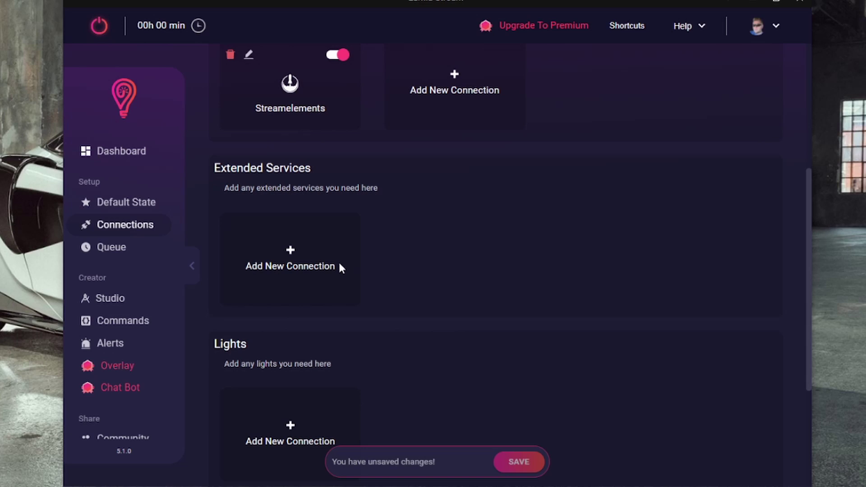
Add a new Lights connection, select Govee from the list, and connect it
left_click(291, 368)
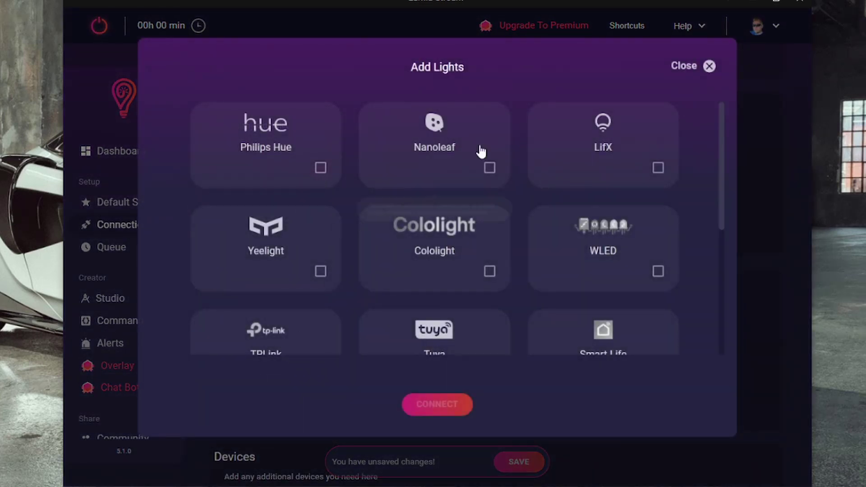
left_click_drag(720, 188, 717, 317)
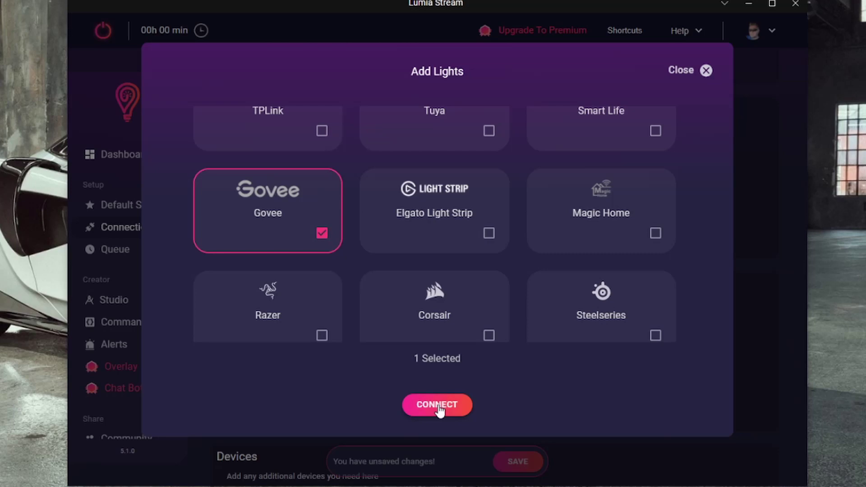
left_click(438, 404)
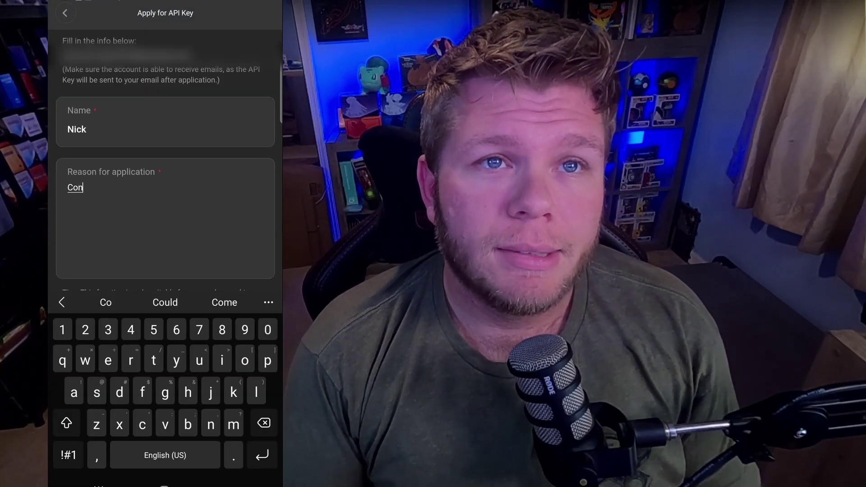
Enter 'Control lights with lumia' as the reason on the Govee API key application
type("r")
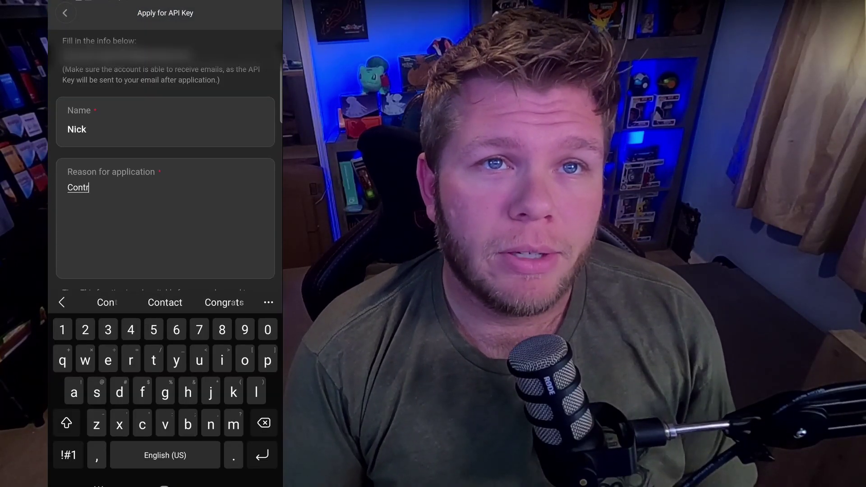
type("ol light")
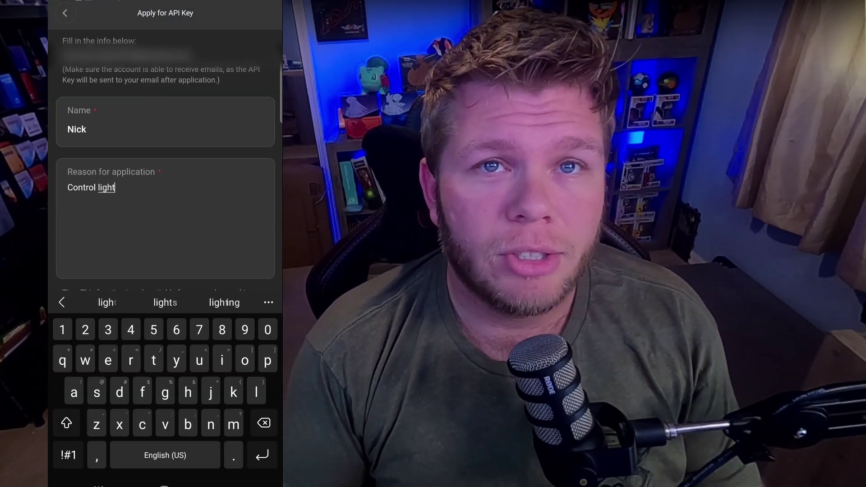
type("s with ")
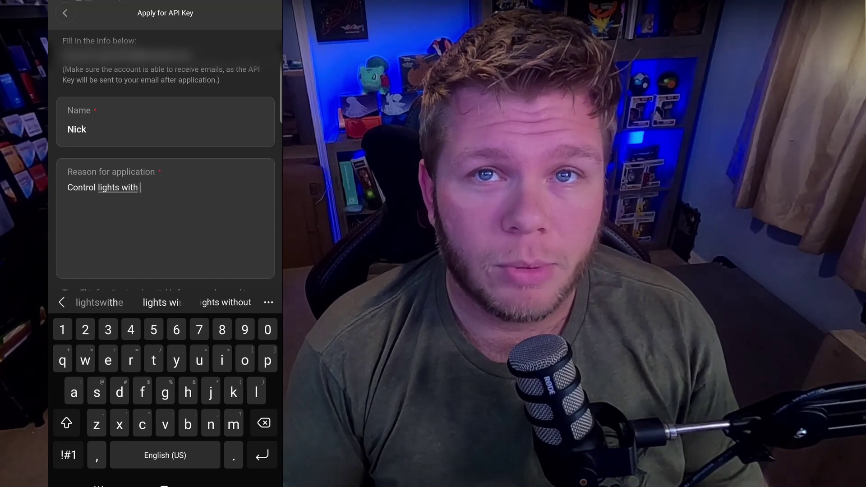
type("lumia")
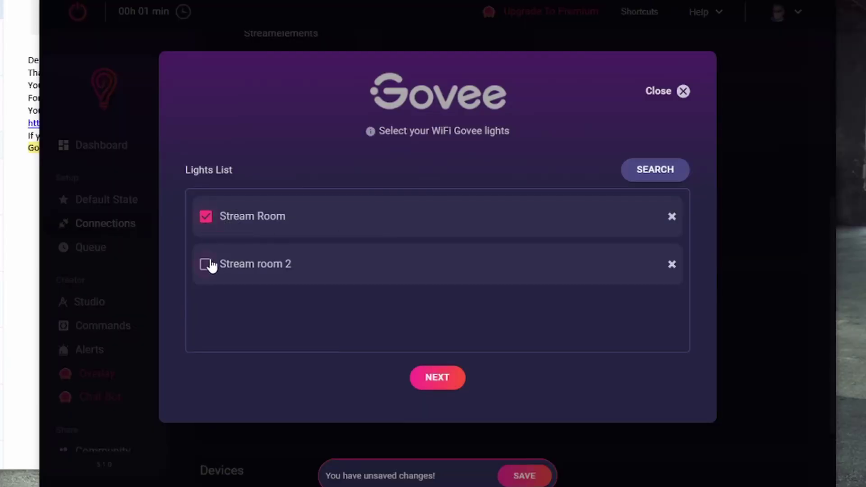
Add the Govee light Stream room 2, then check the Subscriber, Bits, Host, Raid and Follower alerts
left_click(206, 264)
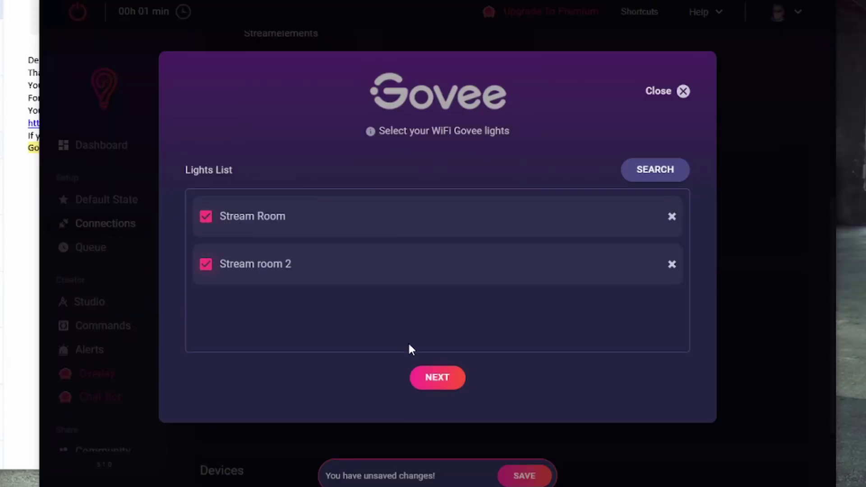
left_click(438, 378)
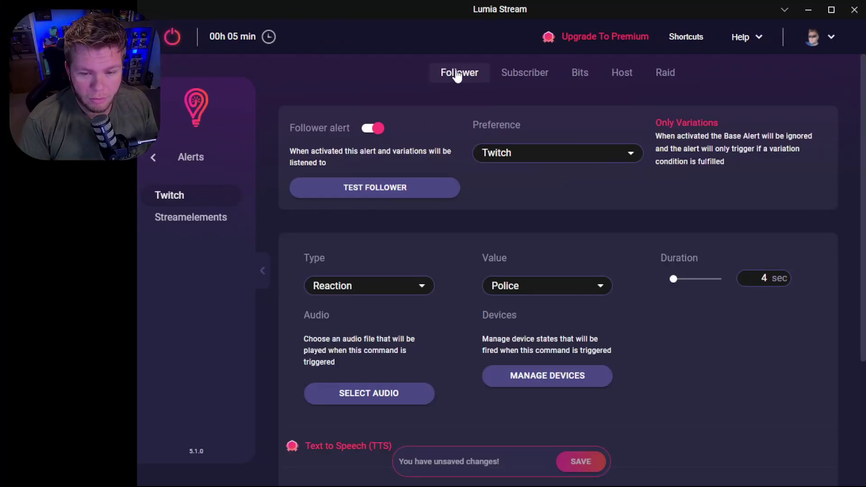
left_click(520, 74)
left_click(581, 75)
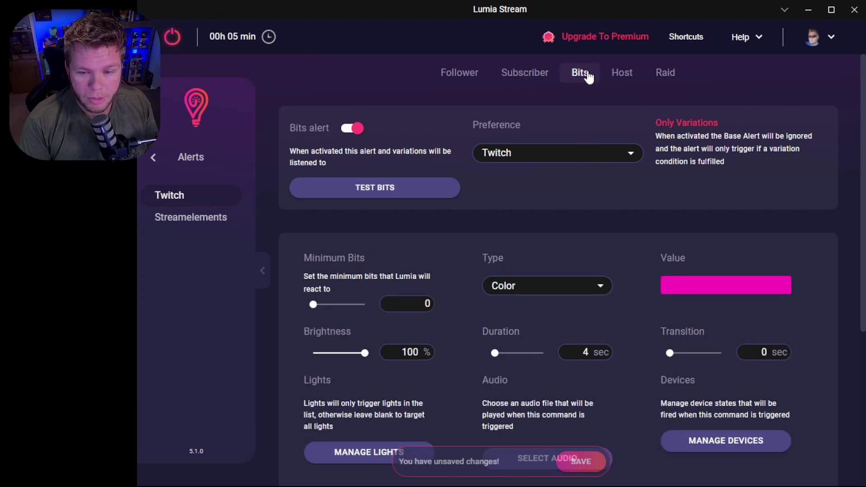
left_click(622, 74)
left_click(665, 74)
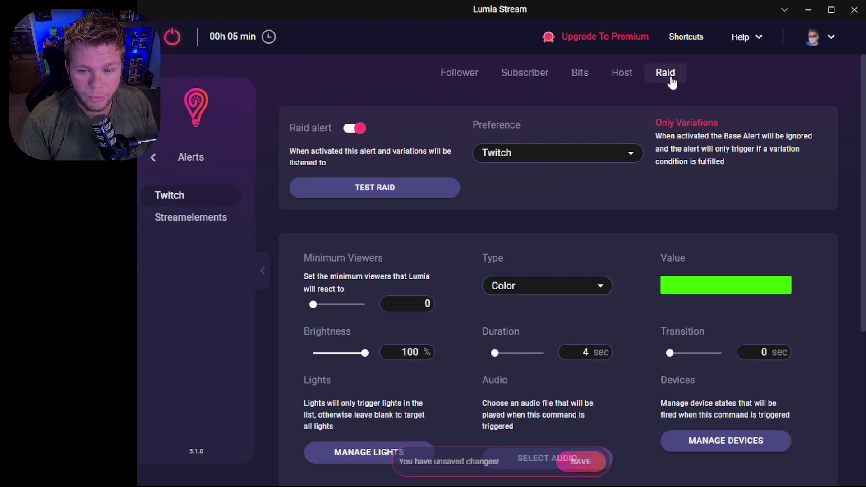
left_click(456, 74)
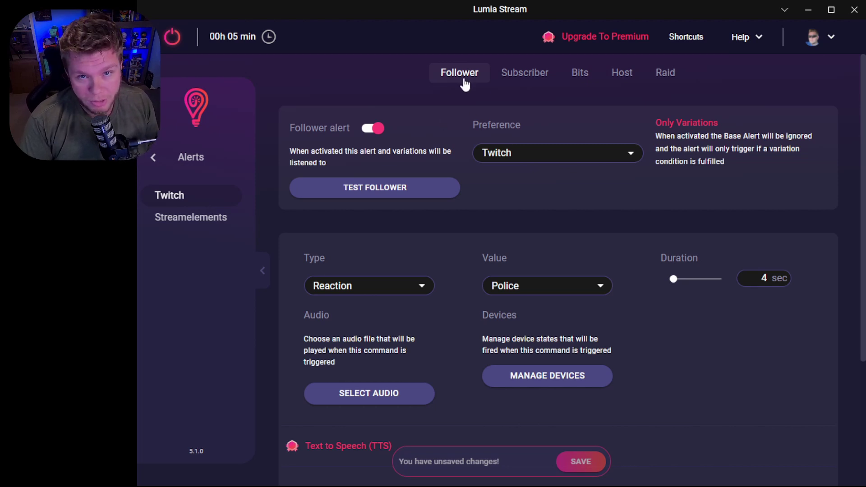
left_click(404, 289)
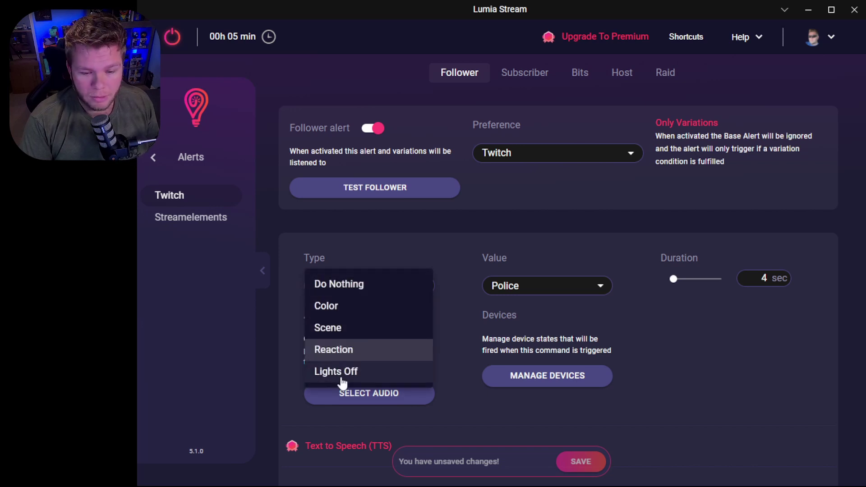
left_click(357, 307)
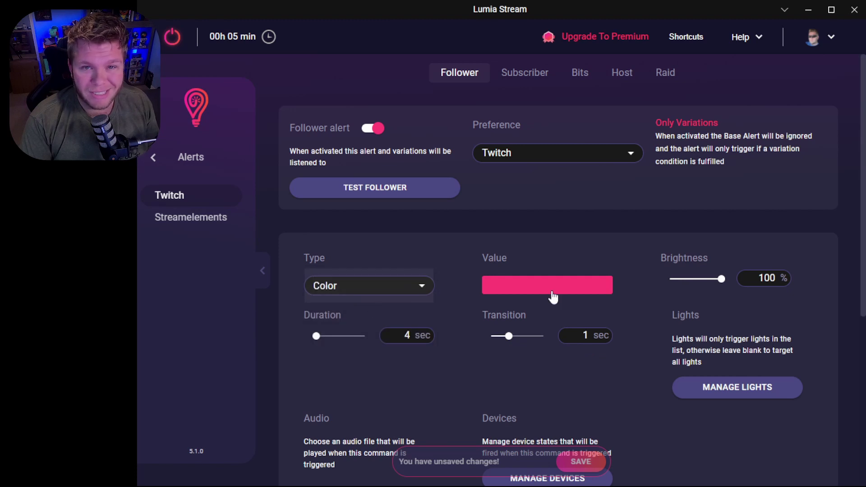
left_click(369, 287)
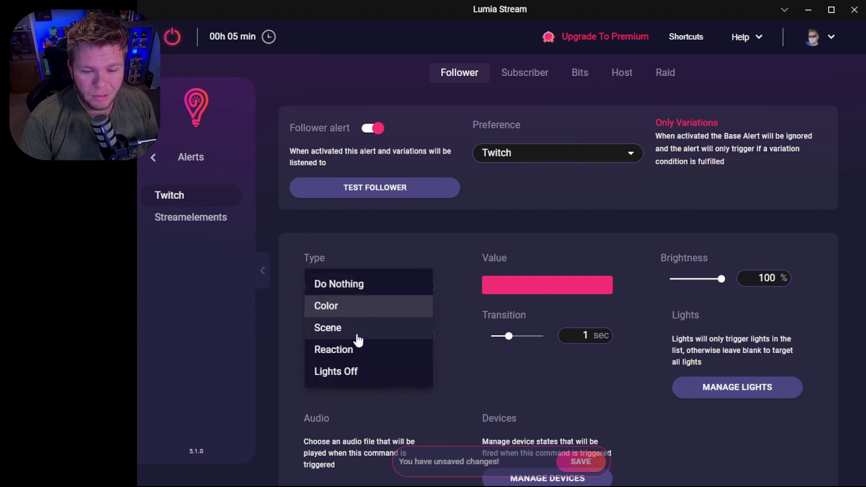
left_click(357, 333)
left_click(545, 293)
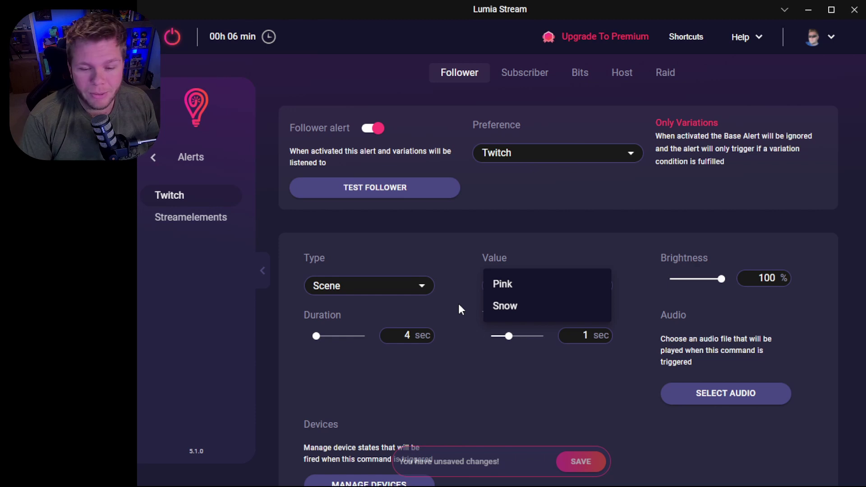
left_click(418, 292)
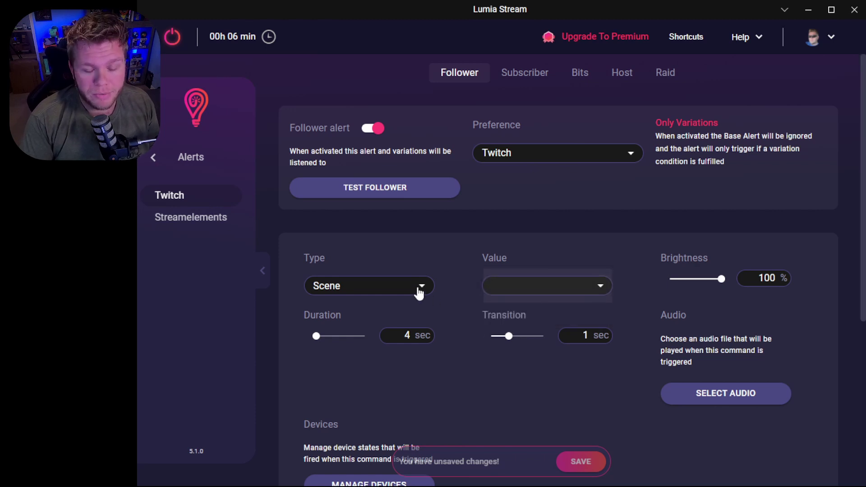
left_click(419, 291)
left_click(386, 354)
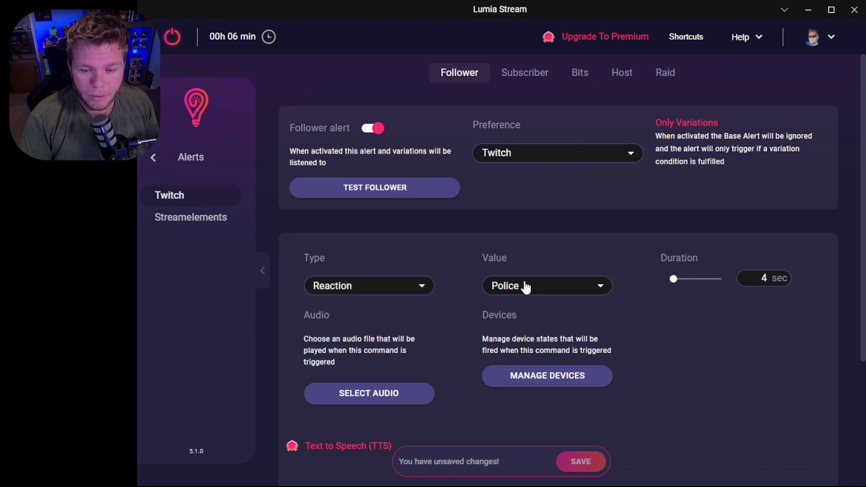
left_click(529, 295)
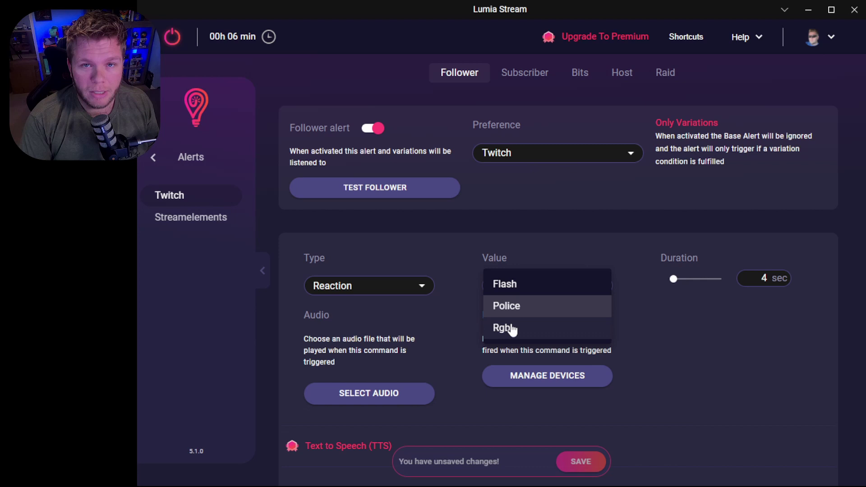
Save and test the Flash follower reaction, then switch to Police and save
left_click(532, 290)
left_click(569, 461)
left_click(403, 193)
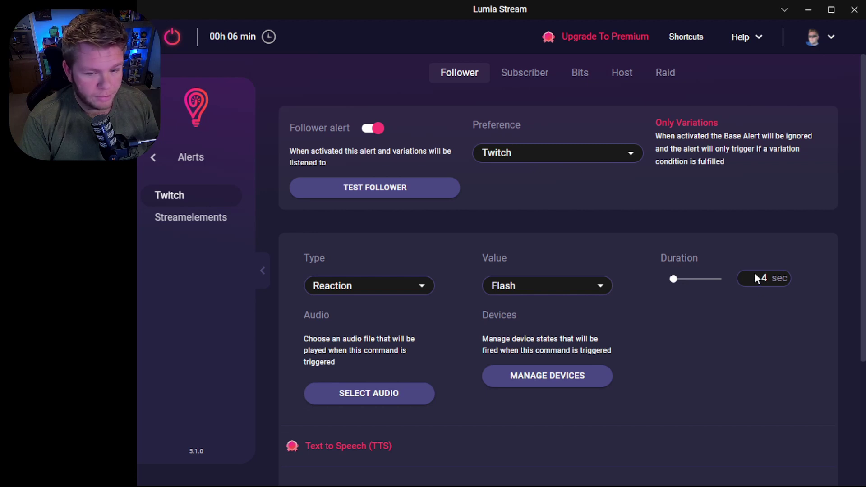
left_click(495, 289)
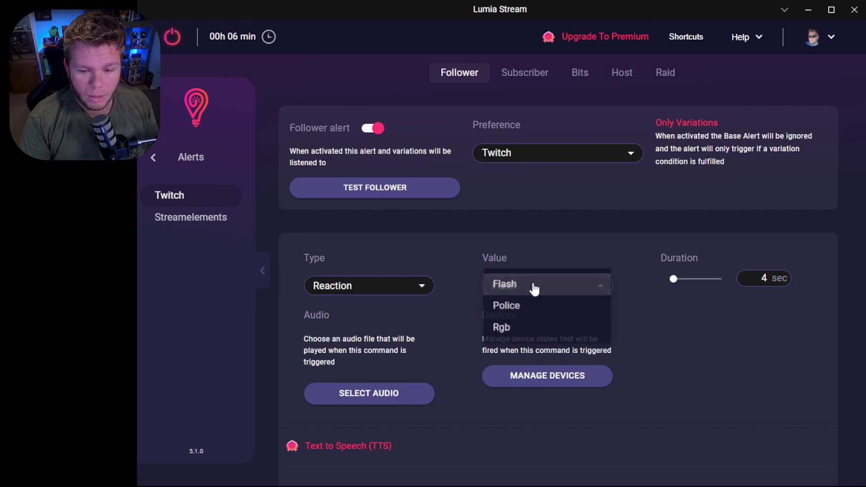
left_click(541, 310)
left_click(580, 461)
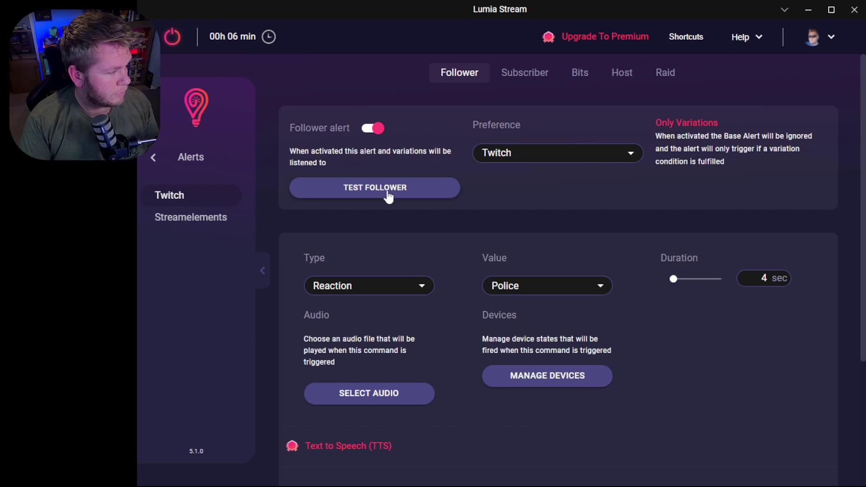
Change the follower reaction to Rgb and run a test follower alert
left_click(509, 286)
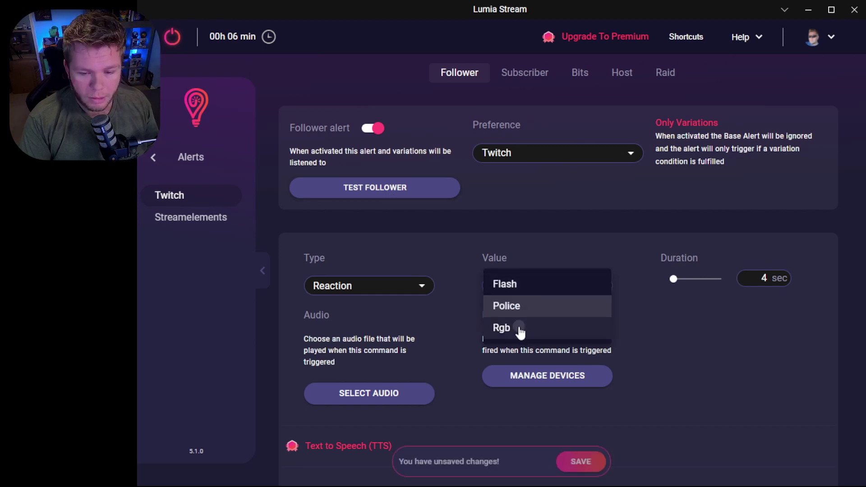
left_click(519, 330)
left_click(423, 197)
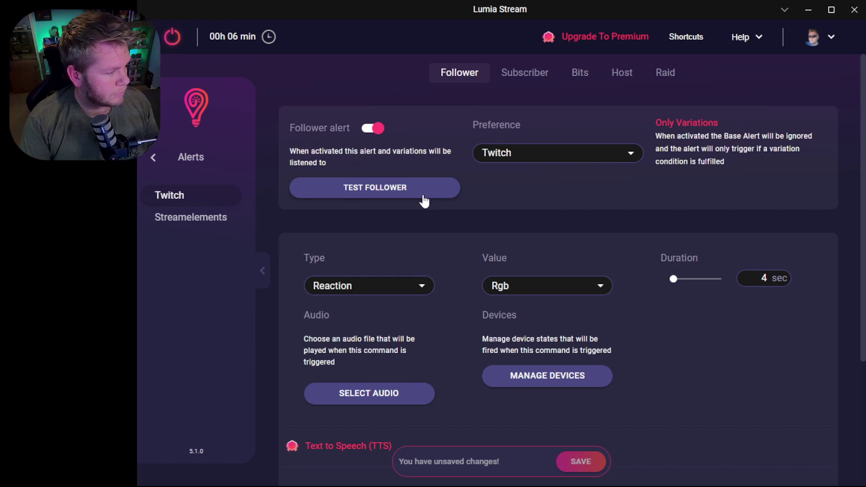
Set doh.swf.mp3 as the follower alert sound, save, and fire a test follower
left_click(359, 398)
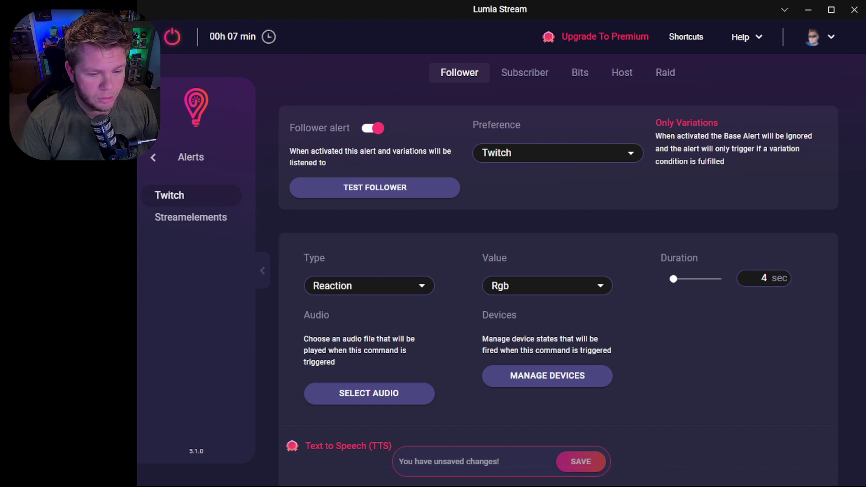
scroll(396, 352, "down", 3)
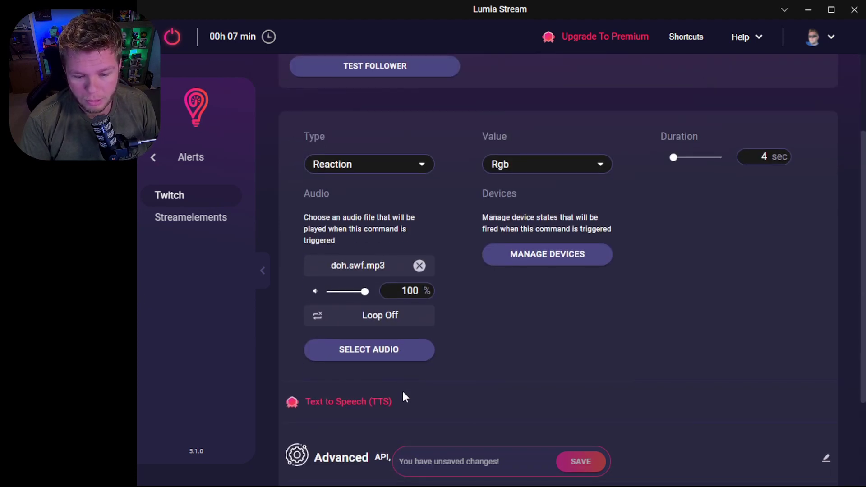
scroll(375, 317, "up", 3)
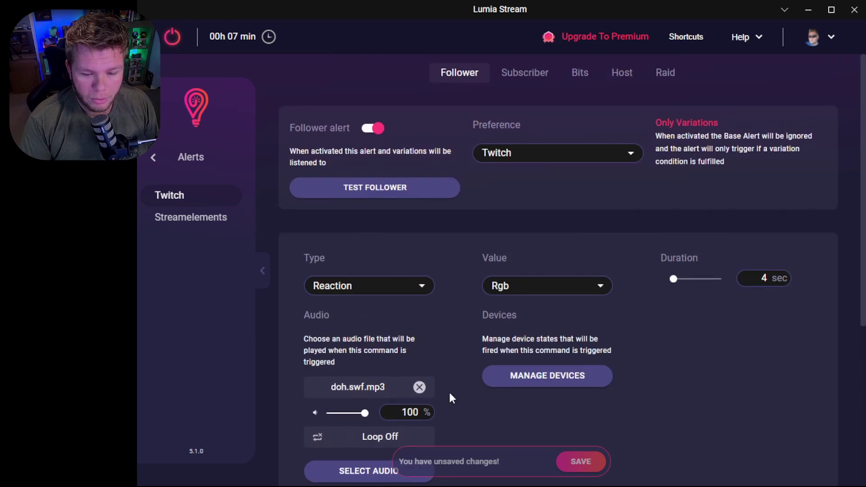
left_click(579, 462)
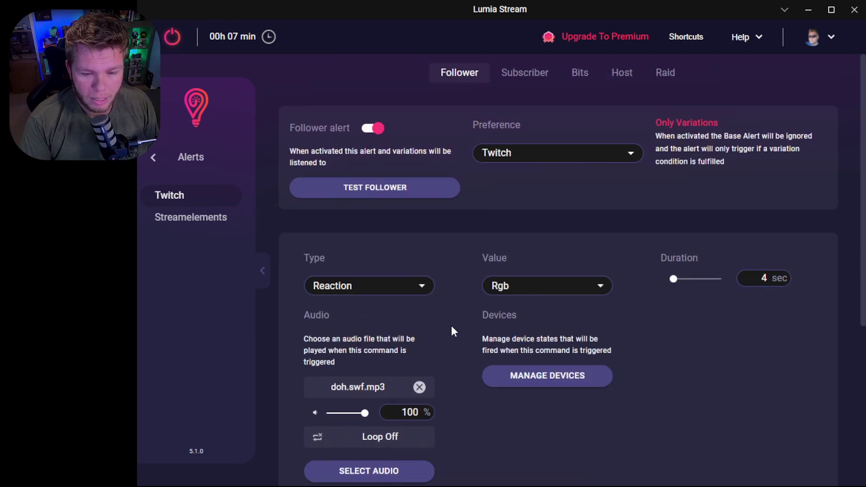
left_click(363, 197)
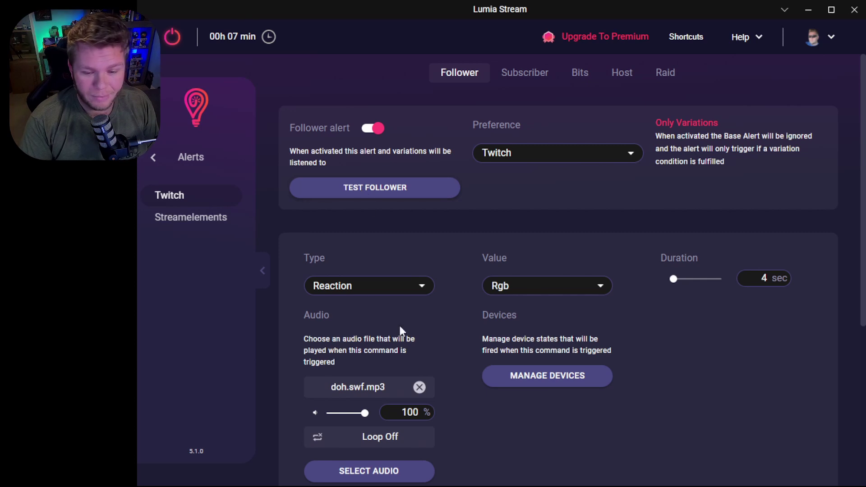
Remove doh.swf.mp3 from the follower alert, then view the Streamelements Merch and Item Redemption alerts
left_click(419, 387)
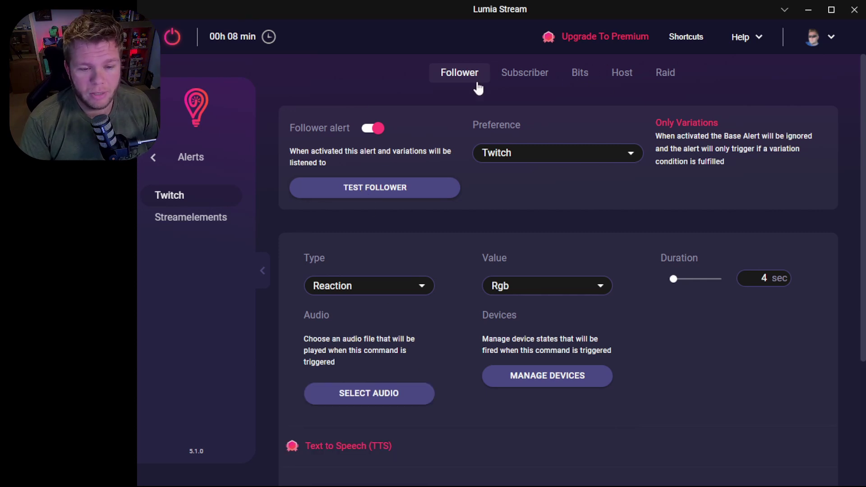
left_click(198, 221)
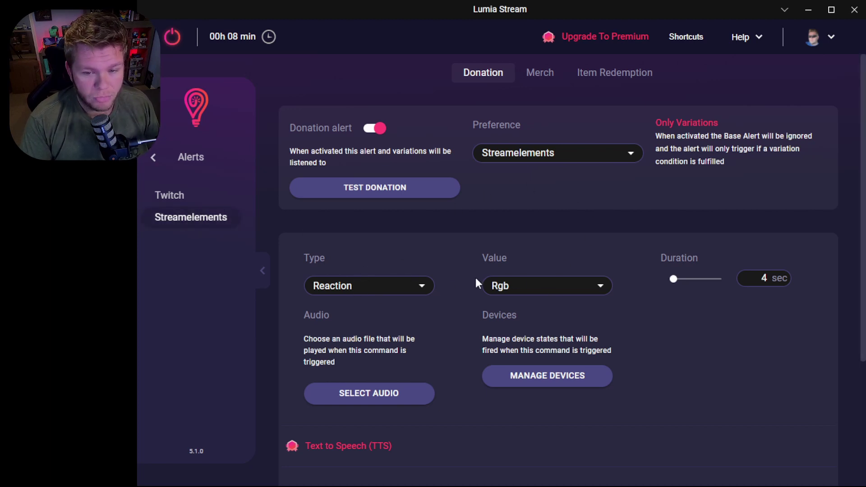
left_click(547, 80)
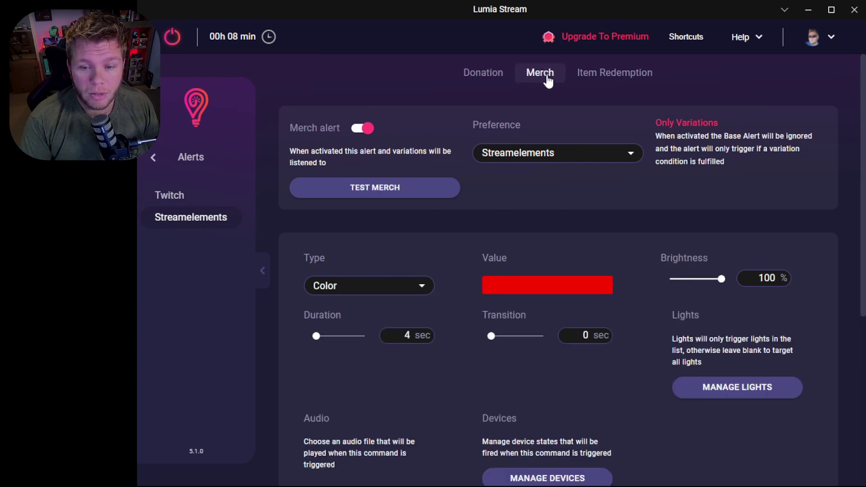
left_click(629, 77)
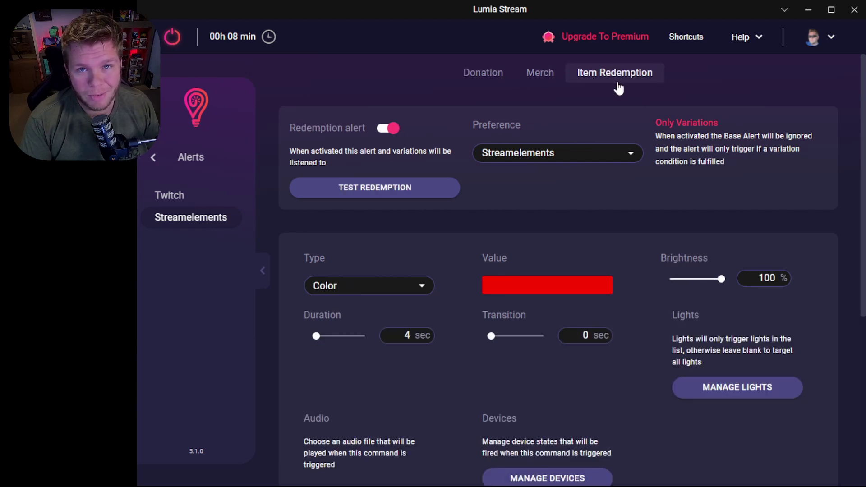